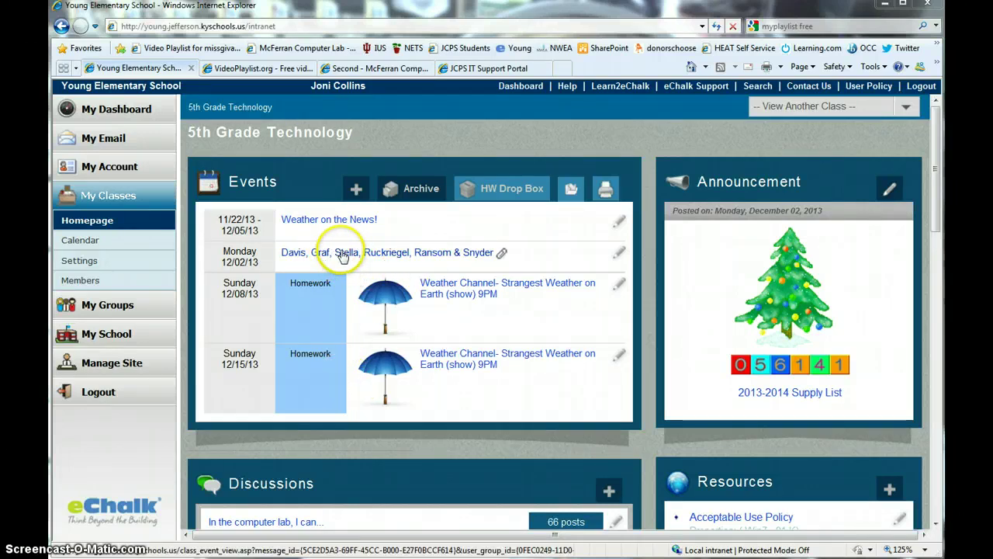
- Open the Wish List class event in eChalk to download WishListTemplate.xlsx
left_click(400, 260)
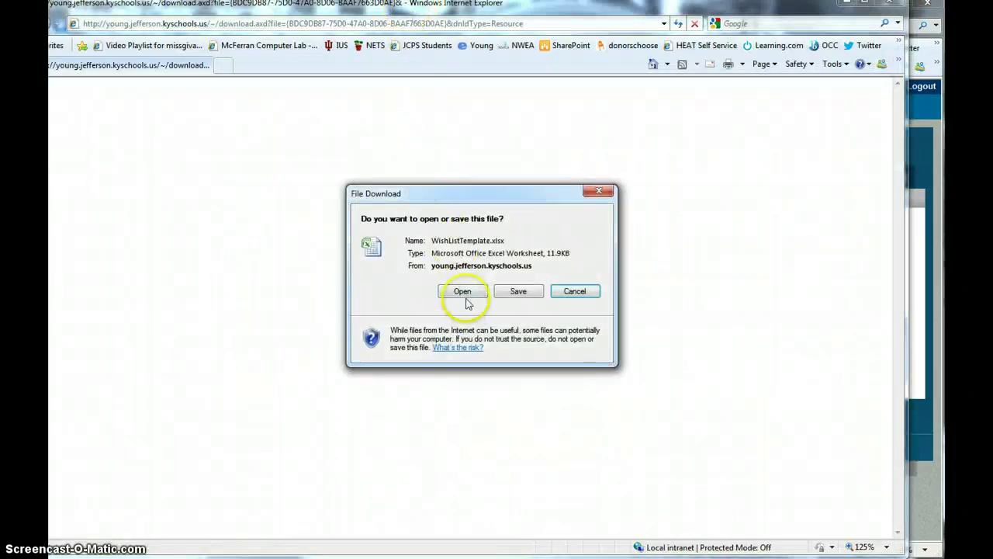
- Open WishListTemplate.xlsx in Excel and replace Name in cell E1 with the teacher's name
left_click(464, 292)
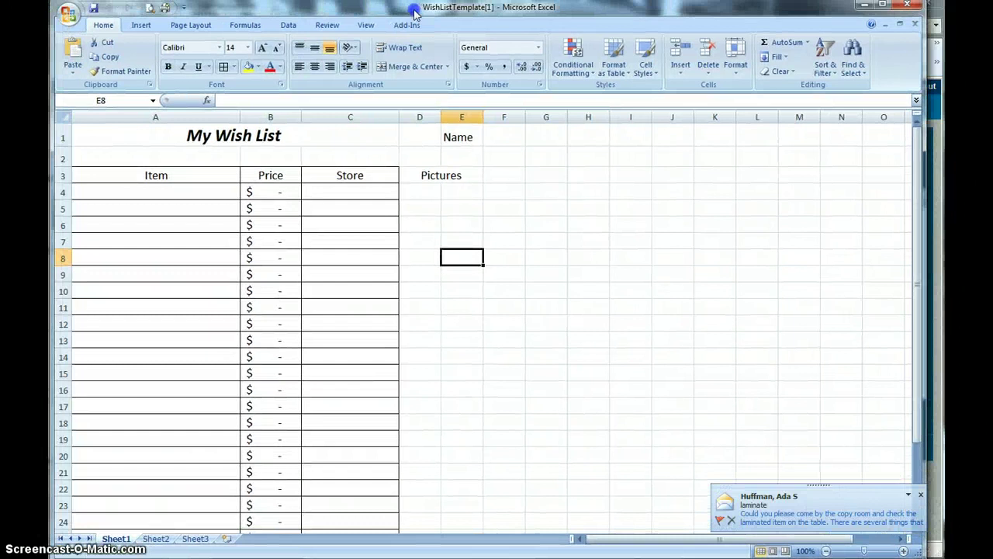
left_click_drag(415, 14, 421, 13)
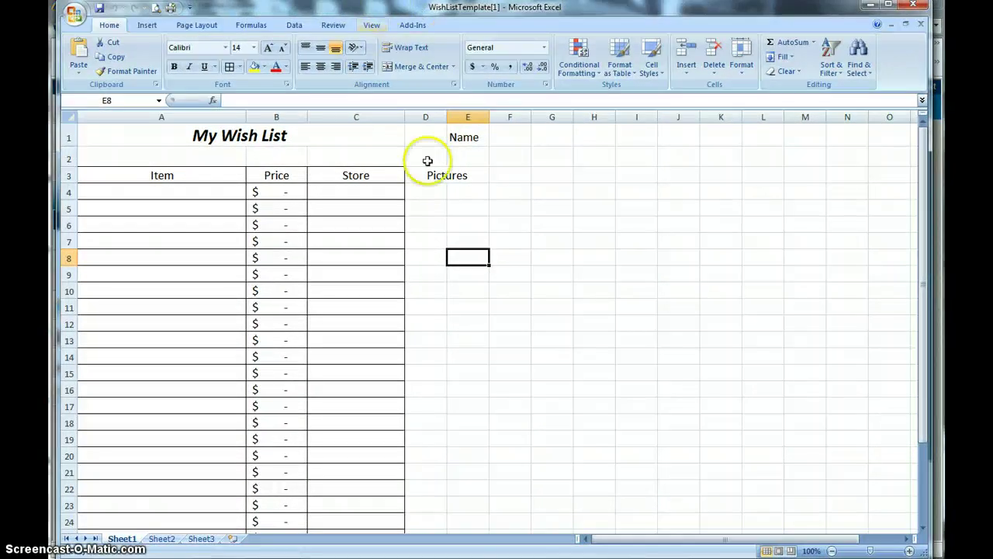
left_click(458, 143)
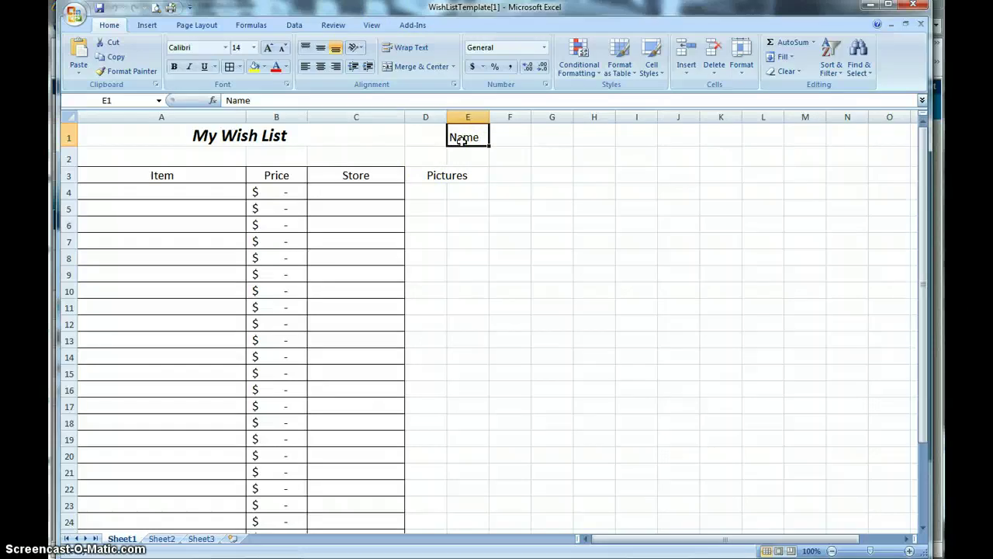
type("Miss")
key("BackSpace")
key("BackSpace")
key("BackSpace")
type("r")
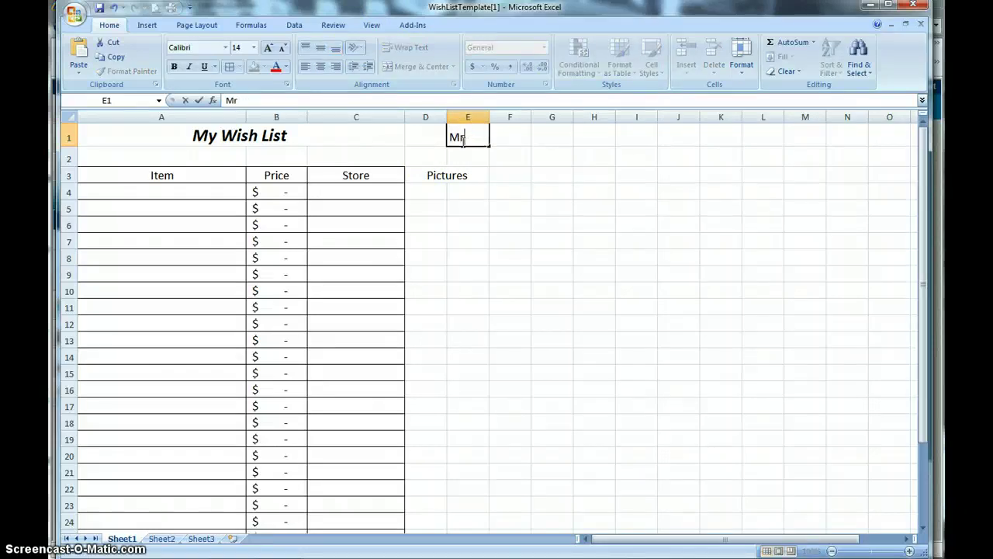
type("s. Collins")
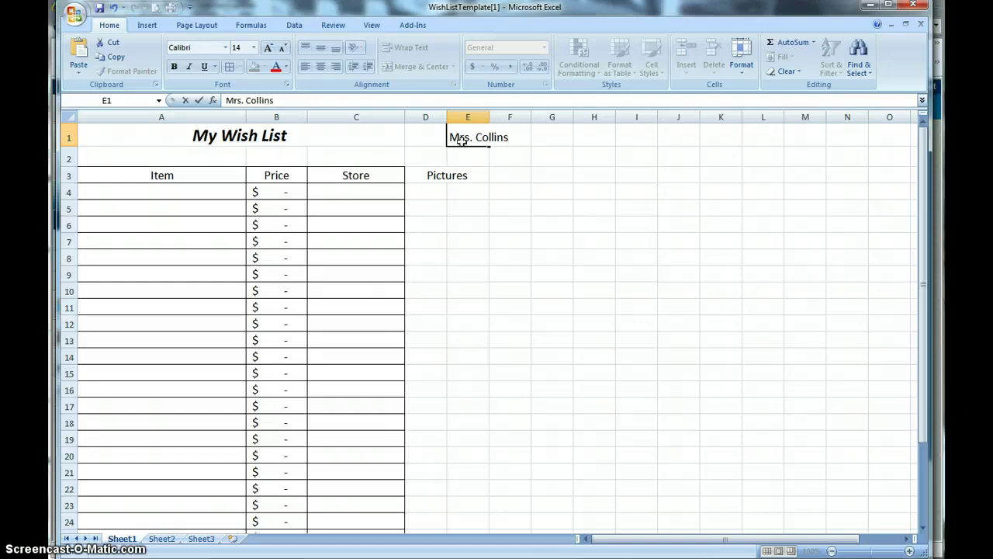
key("Return")
left_click(475, 129)
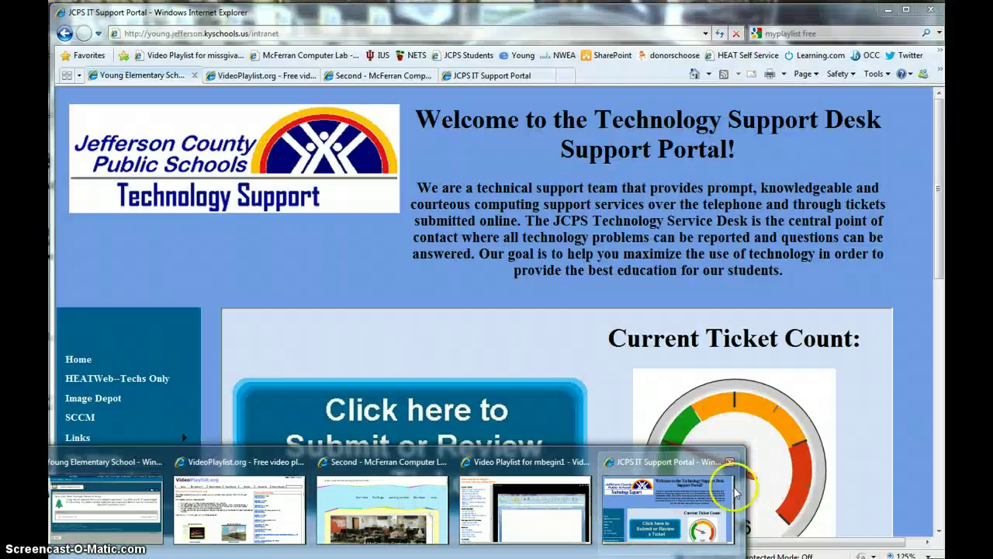
- Search Google for 'target' from the Internet Explorer address bar
left_click(735, 490)
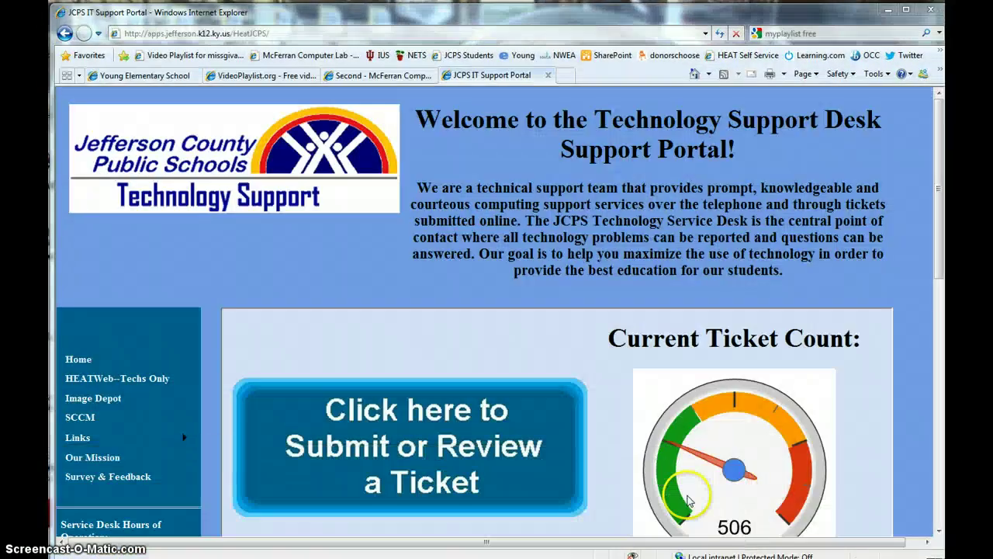
left_click(434, 34)
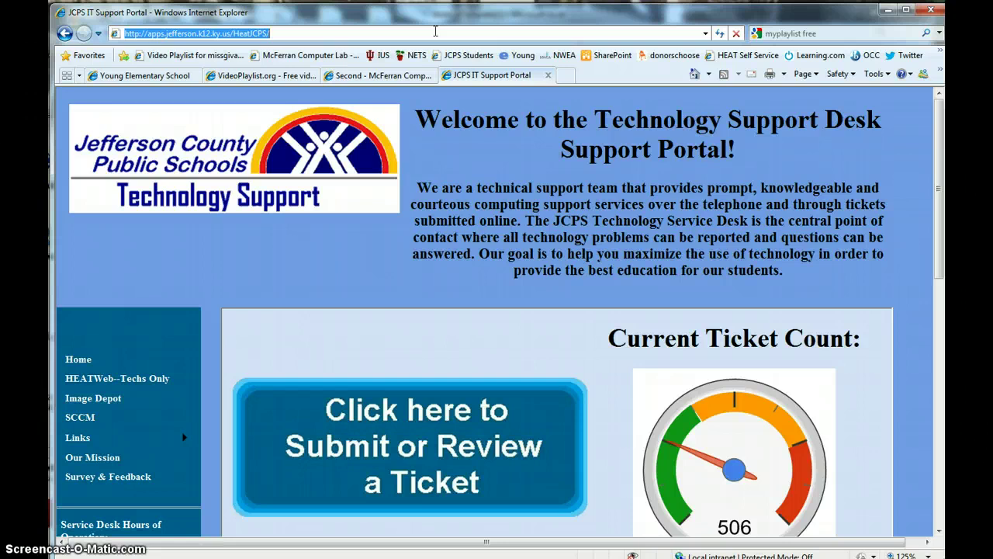
type("target")
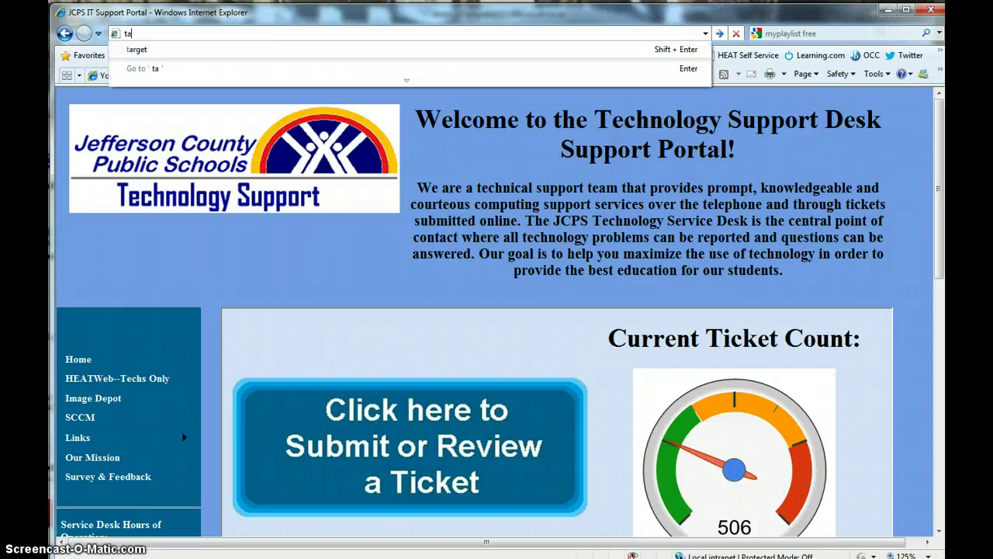
key("Return")
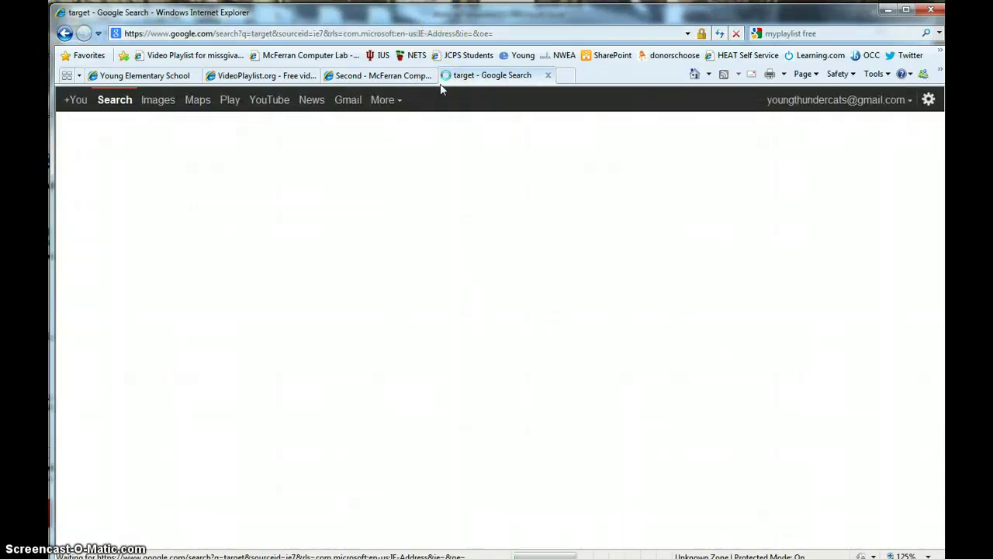
- Open the 'Target : Expect More. Pay Less.' result to reach Target's home page
left_click(503, 236)
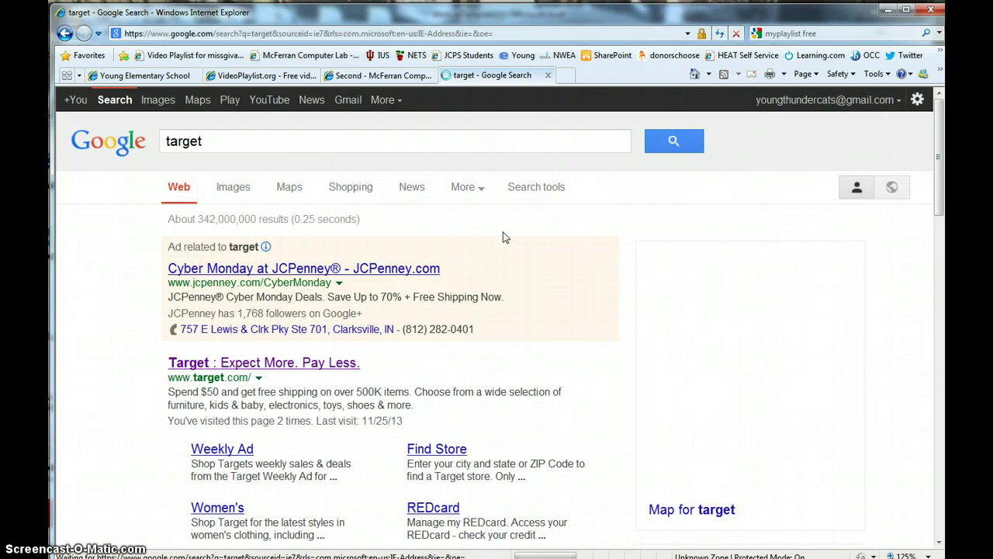
left_click(410, 317)
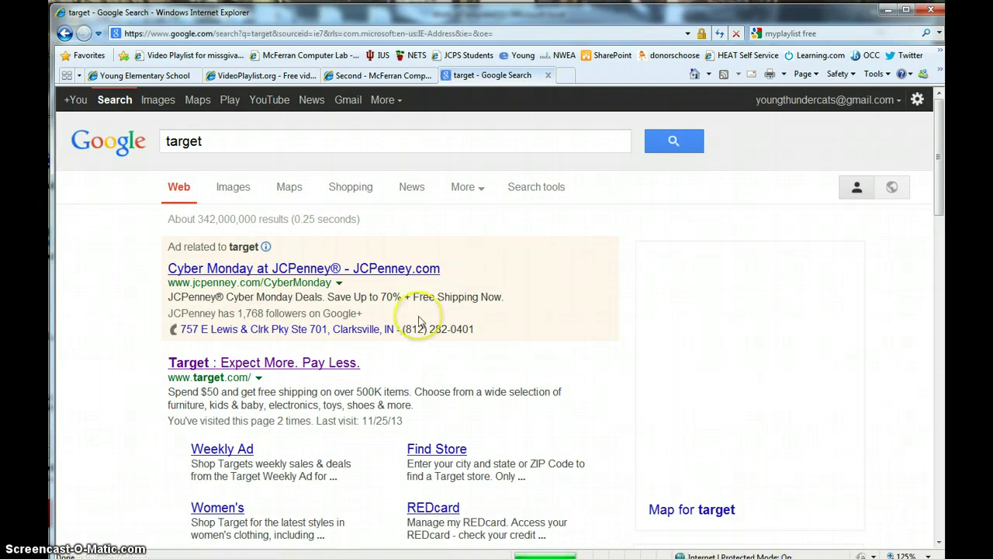
left_click(252, 363)
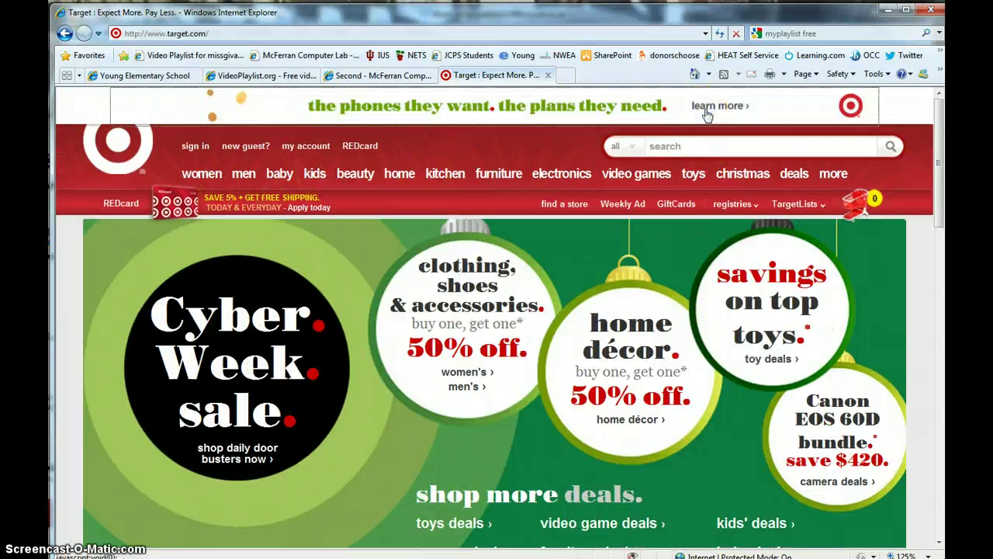
- Search Target for 'xbox' and scroll down to the Xbox 360 bundle listings
left_click(698, 146)
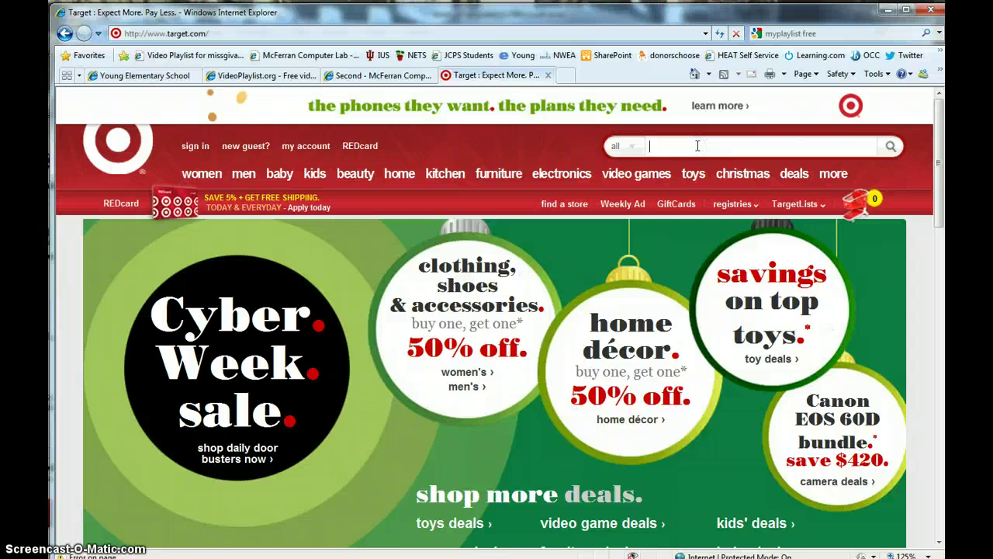
type("xbox")
key("Return")
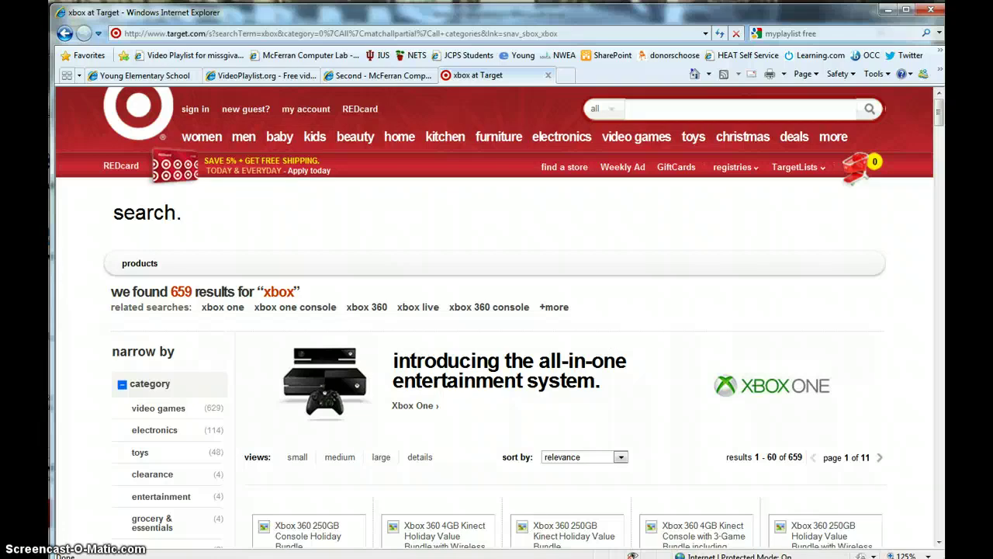
scroll(610, 337, "down", 2)
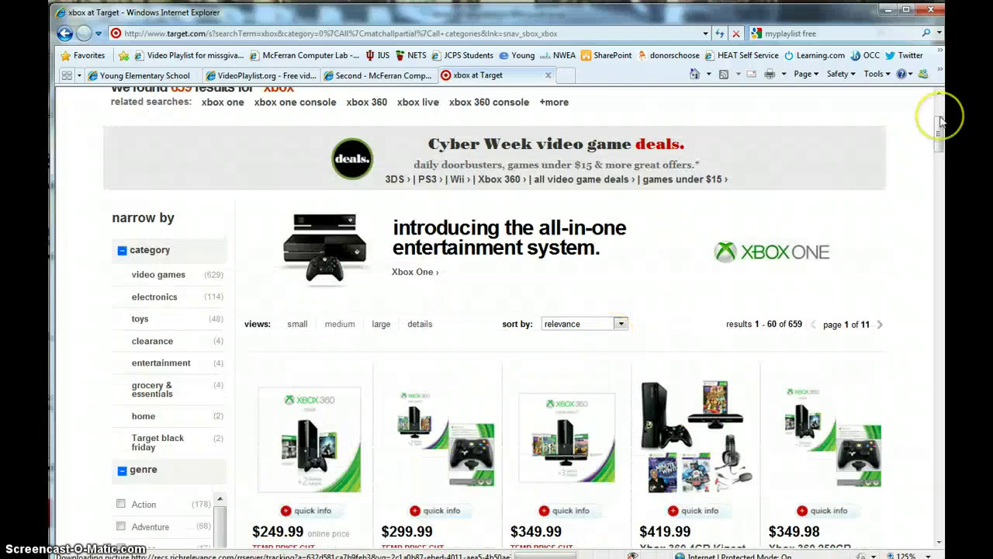
left_click_drag(940, 136, 940, 143)
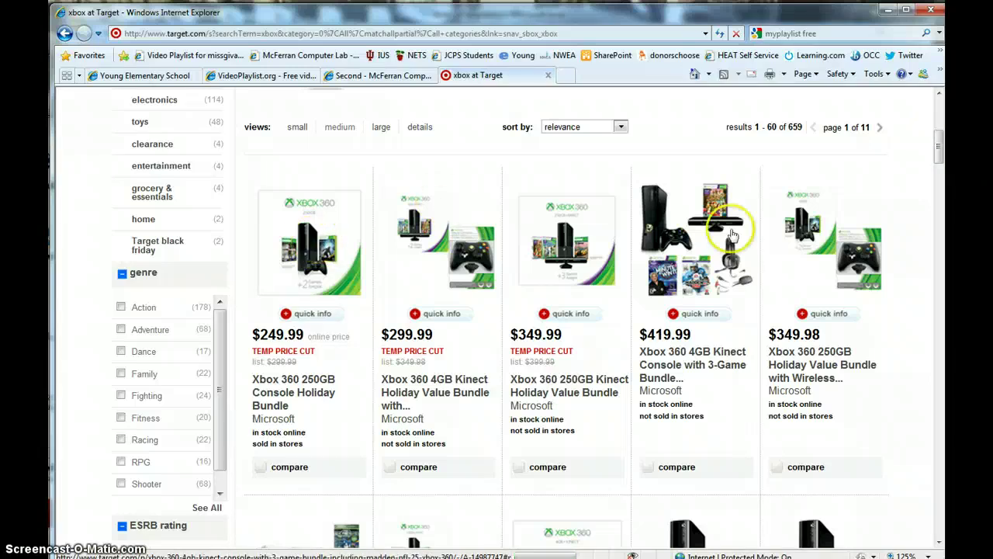
left_click_drag(937, 149, 937, 173)
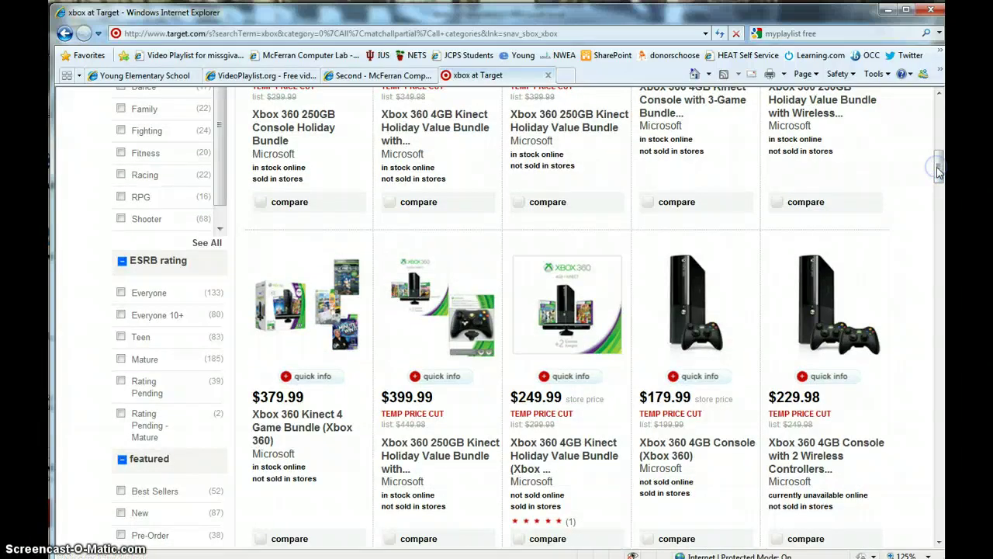
- Open the $249.99 Xbox 360 4GB Kinect Holiday Value Bundle page and copy its title
left_click(569, 329)
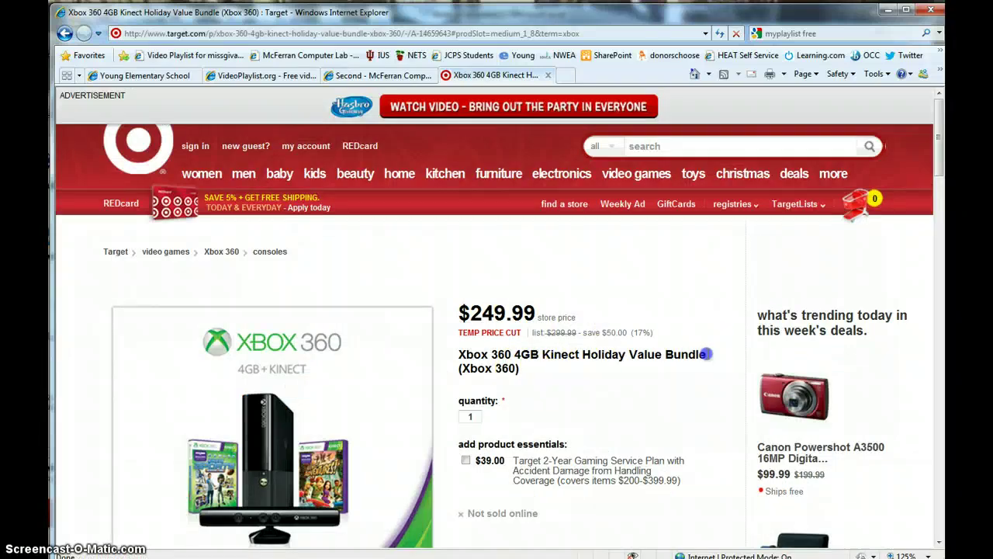
left_click_drag(706, 354, 465, 354)
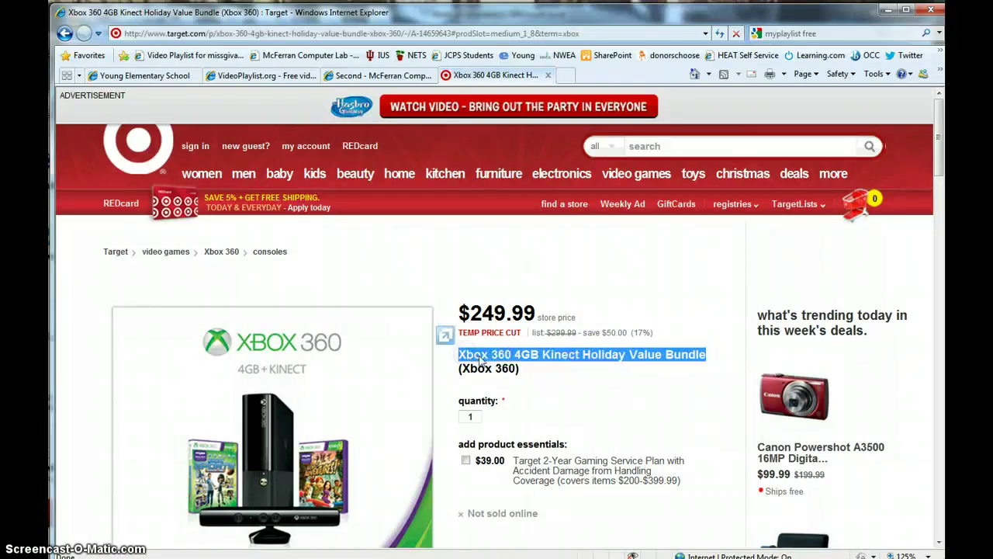
right_click(482, 358)
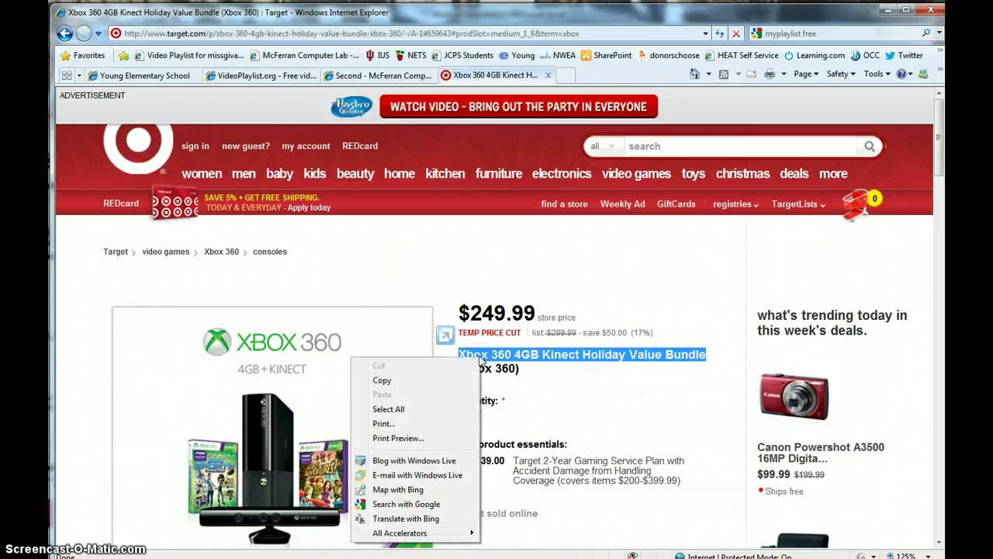
left_click(402, 380)
- Paste the Xbox 360 4GB Kinect Holiday Value Bundle title into cell A4, then return to Target
mouse_move(473, 538)
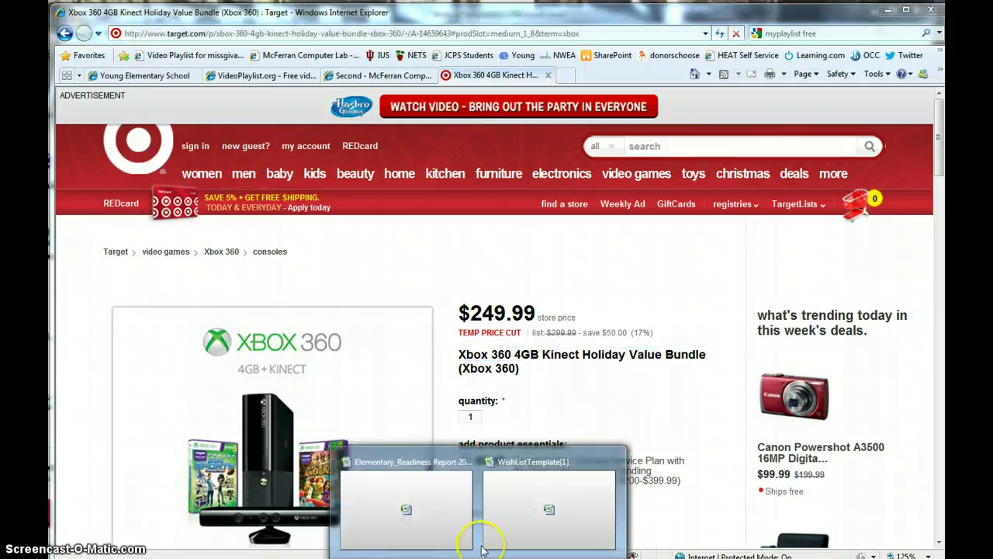
left_click(498, 515)
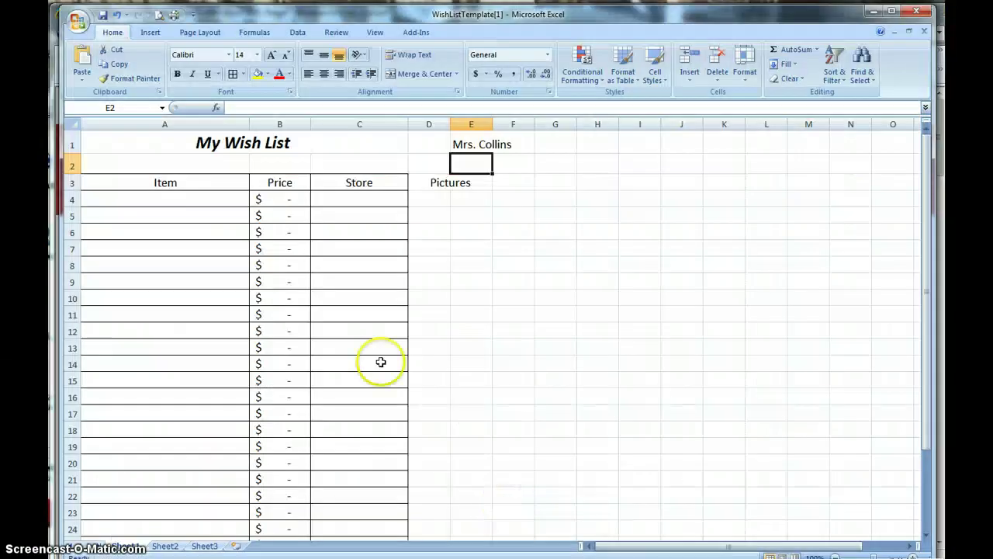
left_click(160, 198)
right_click(160, 199)
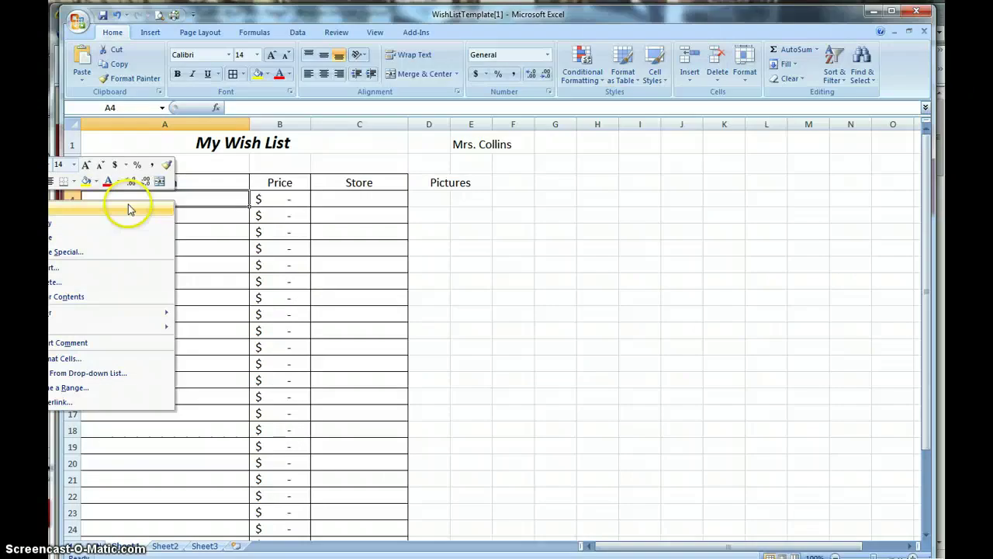
left_click(87, 242)
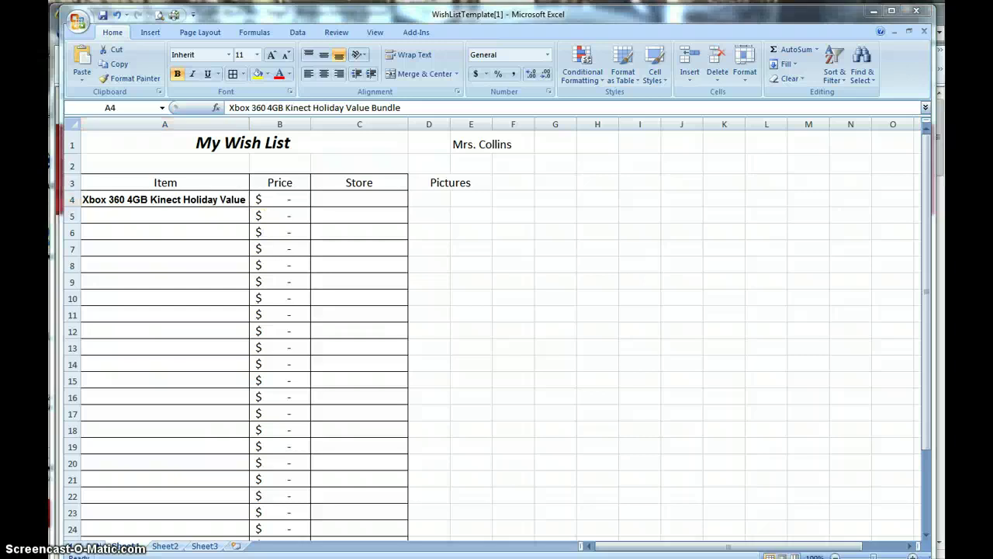
left_click(642, 531)
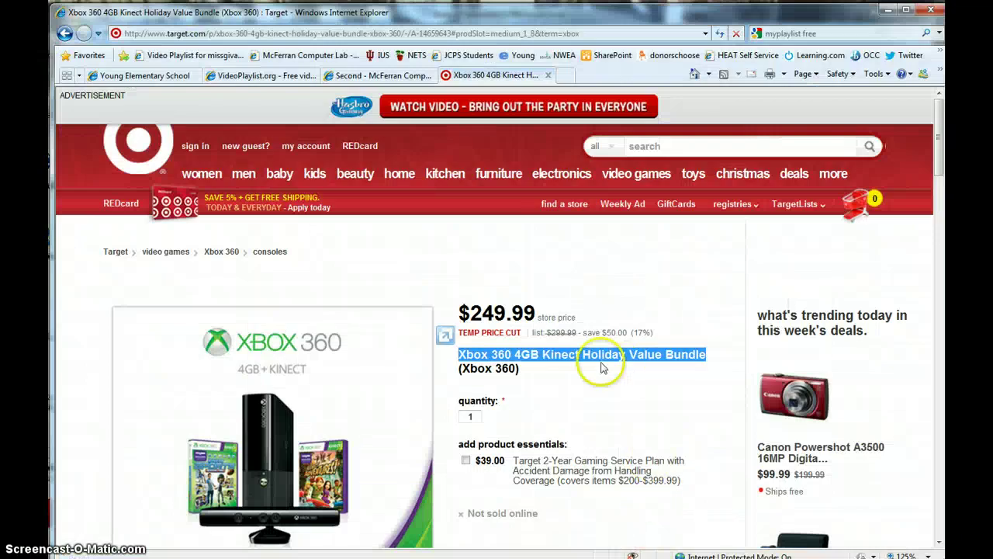
- Highlight the bundle's $249.99 store price on the Target page
left_click_drag(534, 312, 476, 320)
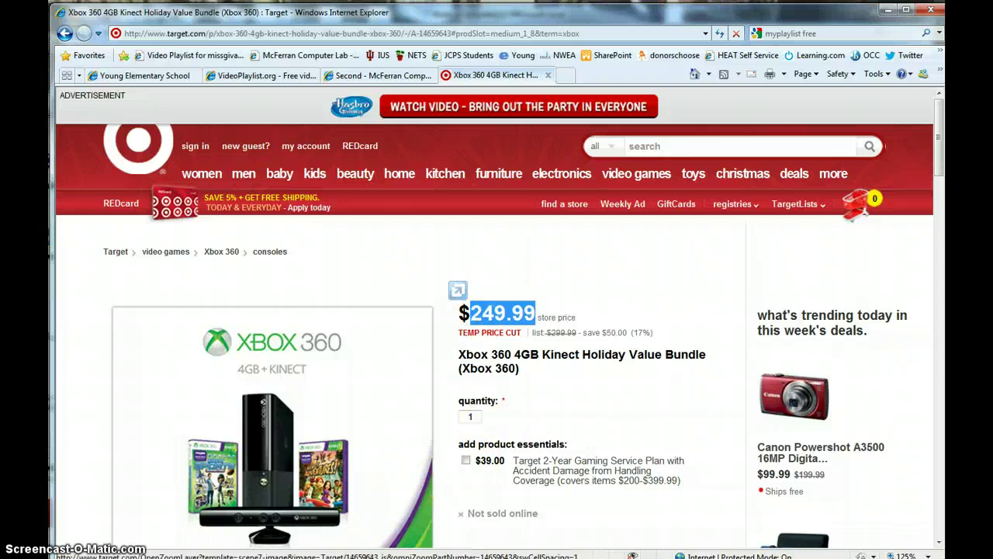
- Enter 249.99 as the price in B4 and target as the store in C4
left_click(505, 523)
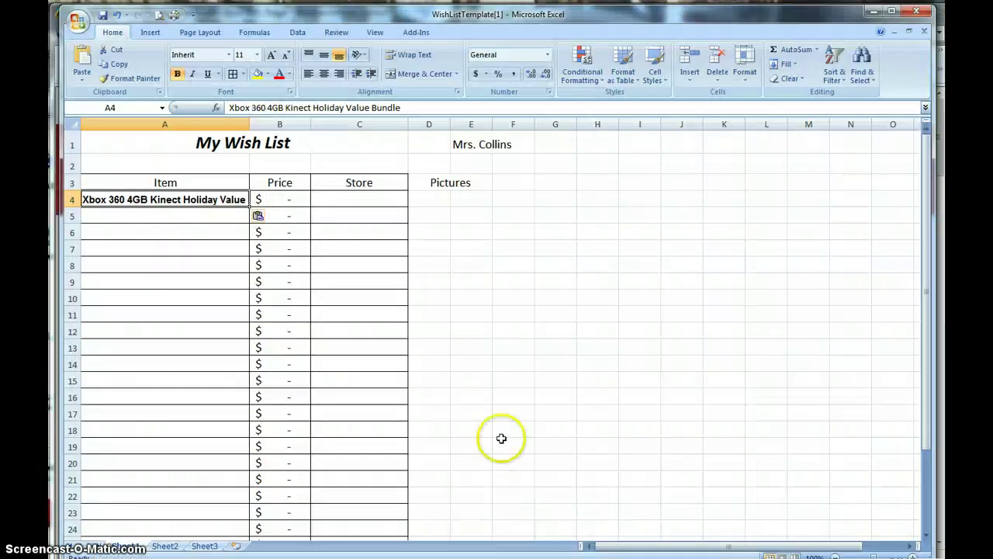
left_click(286, 201)
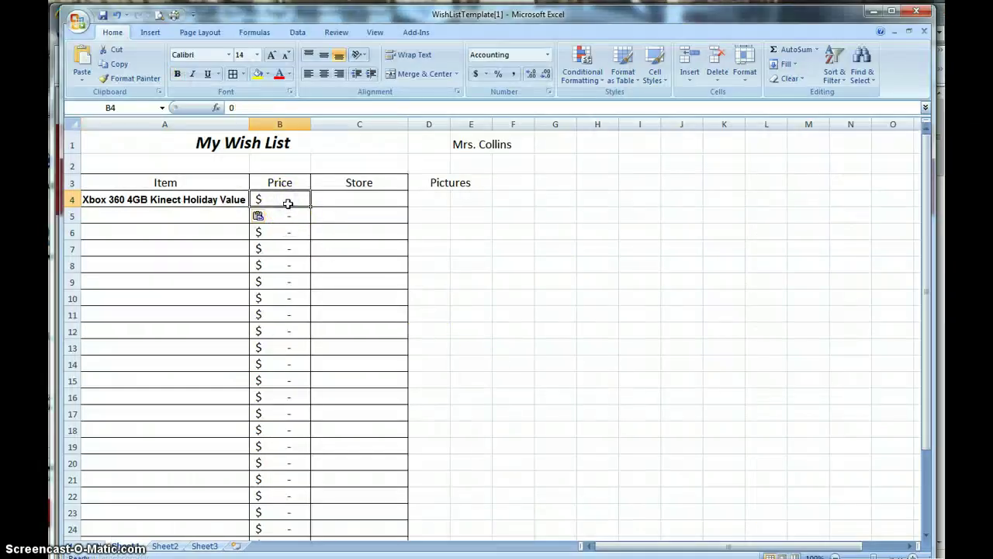
type("249.99")
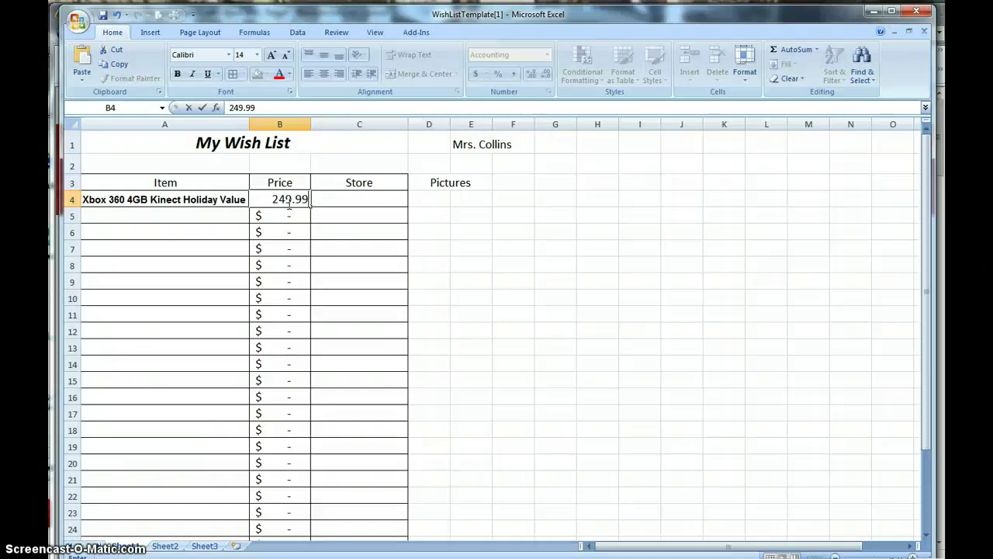
key("Tab")
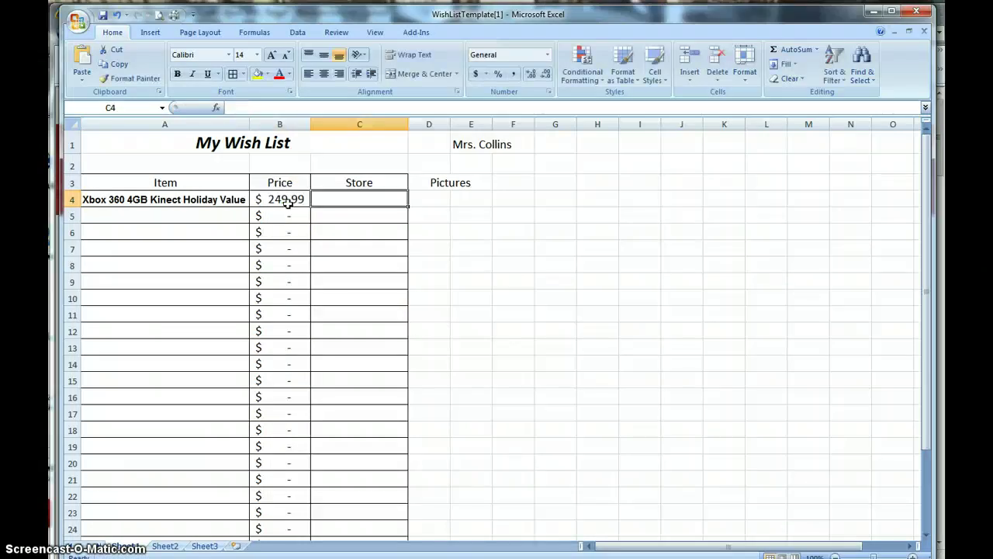
type("target")
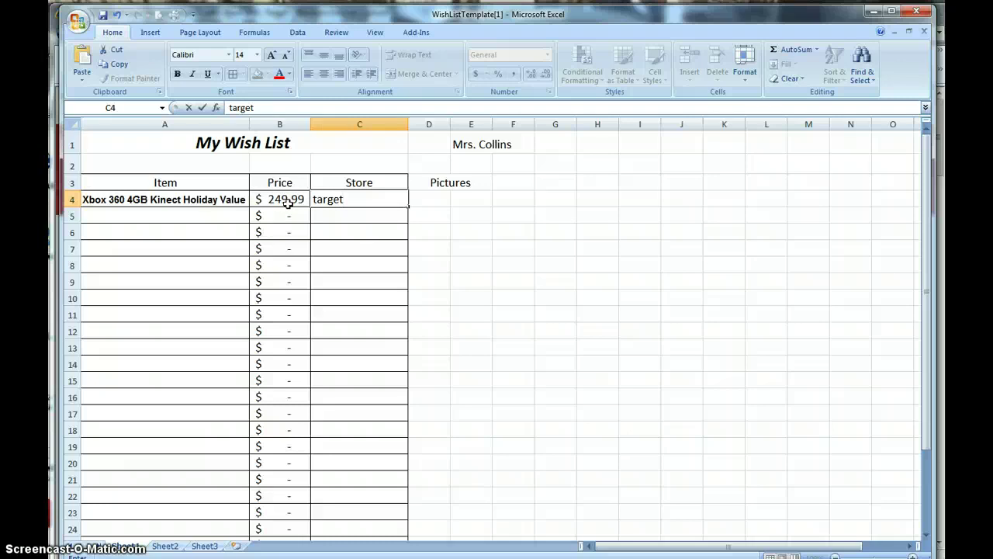
key("Return")
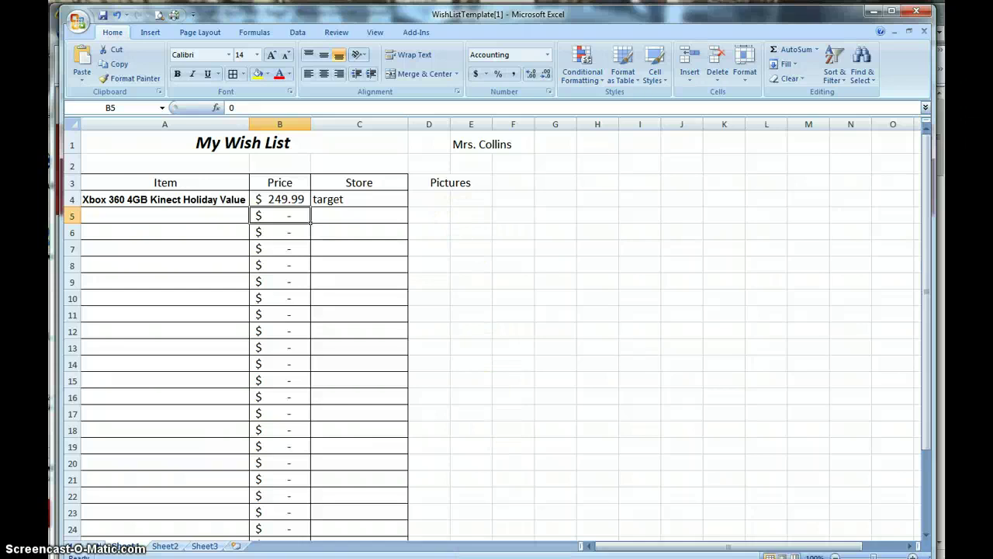
- Copy the Xbox bundle's product picture from the Target page
left_click(603, 518)
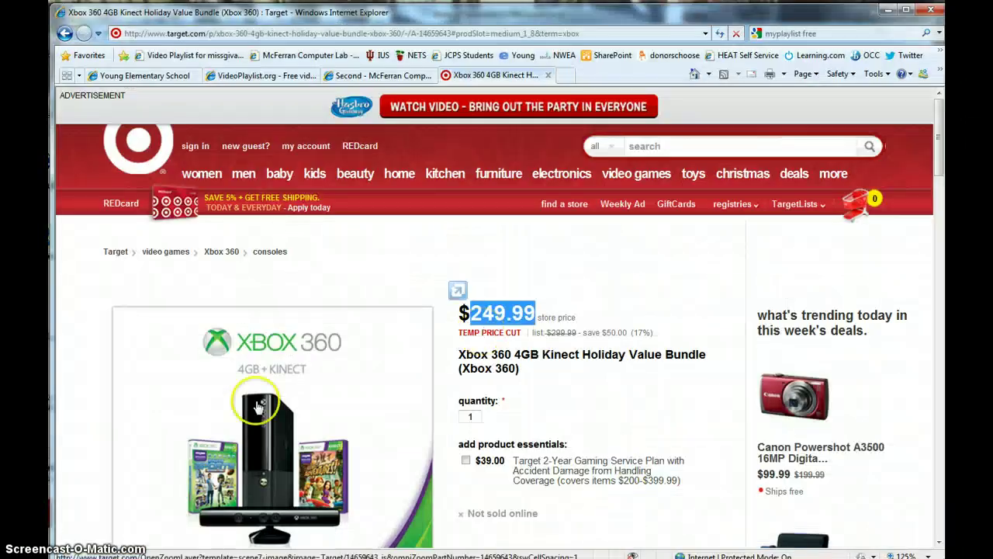
right_click(274, 446)
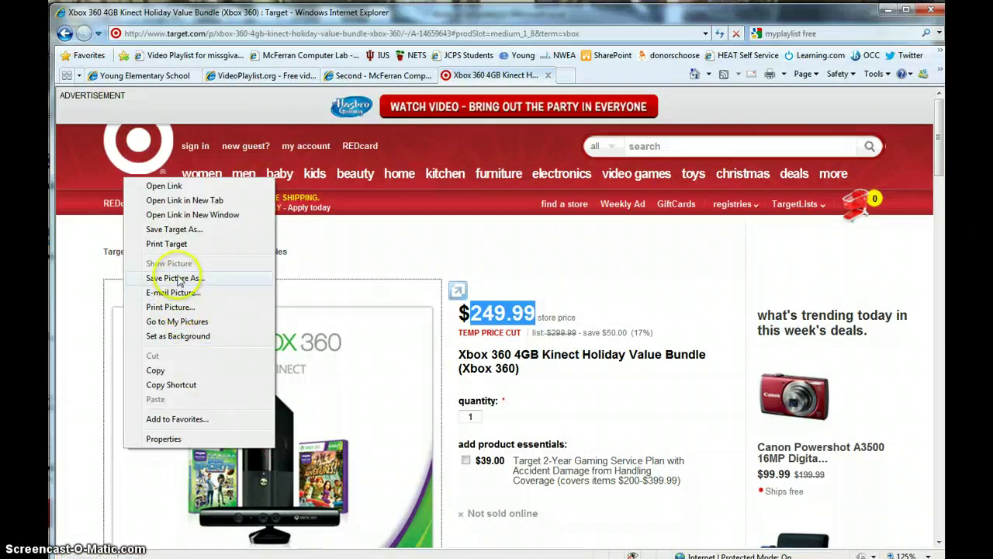
left_click(157, 370)
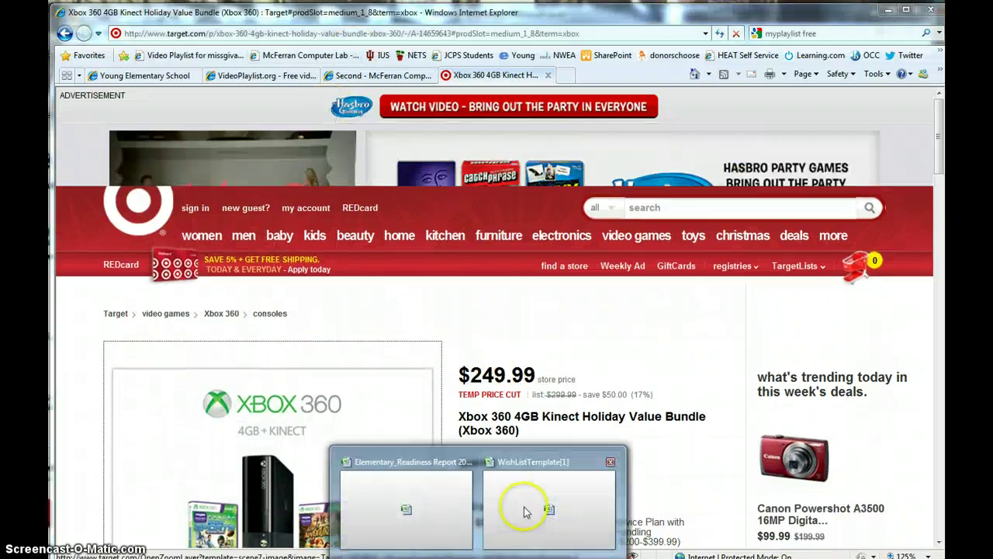
- Paste into cell D6 under Pictures, which yields 249.99, then return to Target
left_click(530, 506)
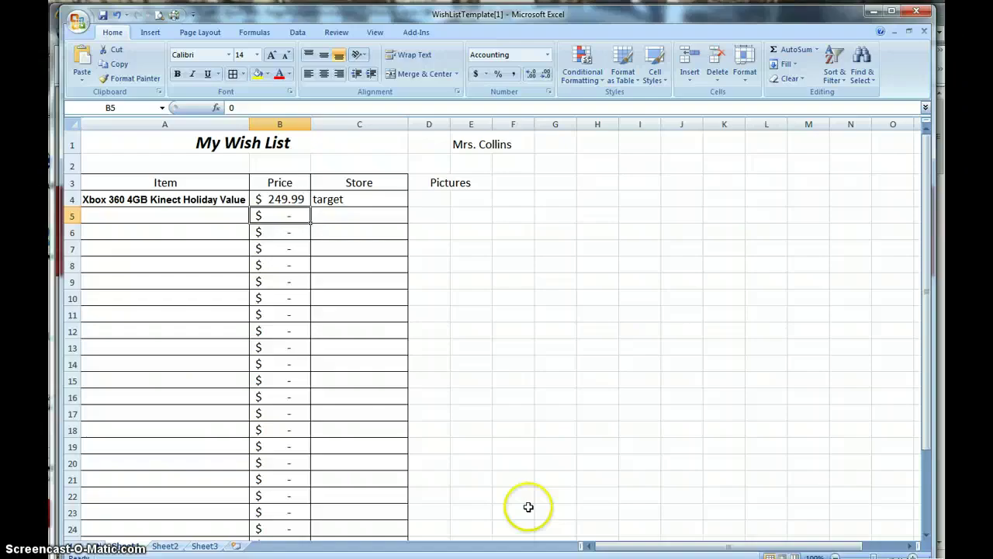
right_click(441, 231)
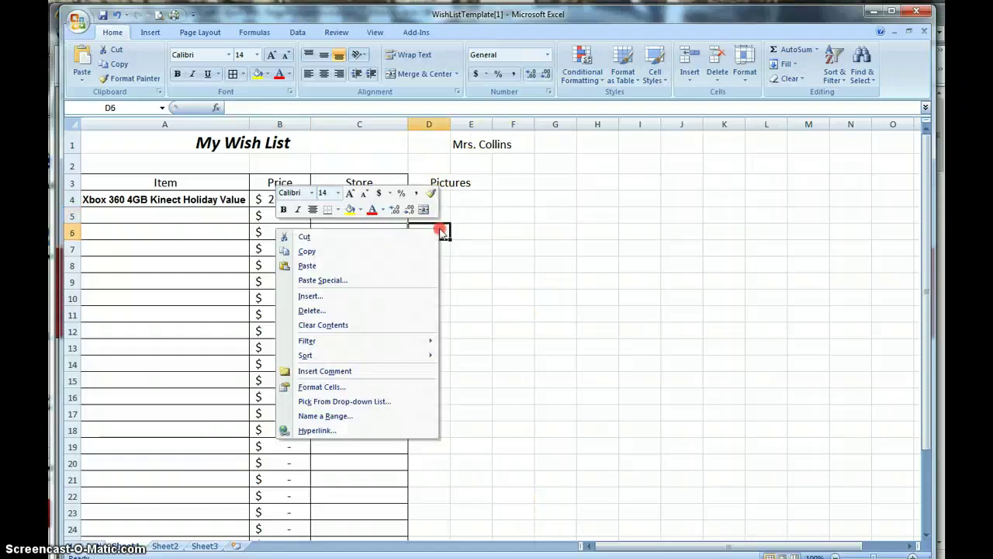
left_click(347, 267)
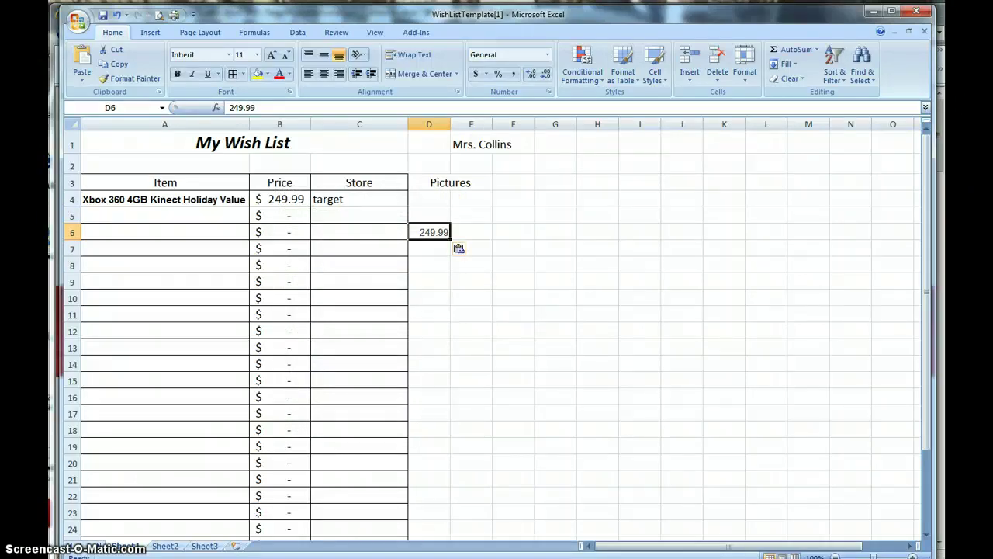
left_click(644, 499)
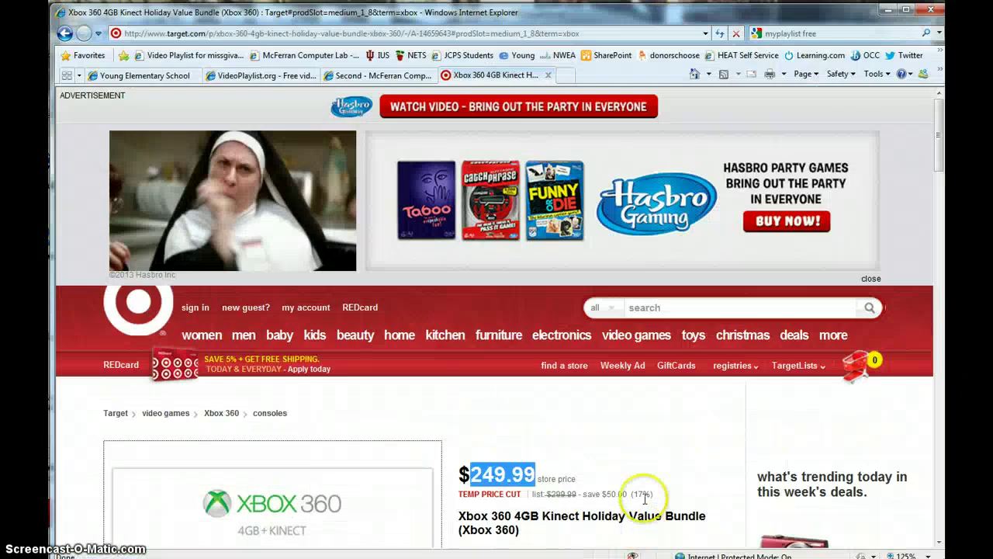
- Close the Hasbro ad on Target.com, then delete the stray 249.99 from cell D6 in Excel
left_click(870, 280)
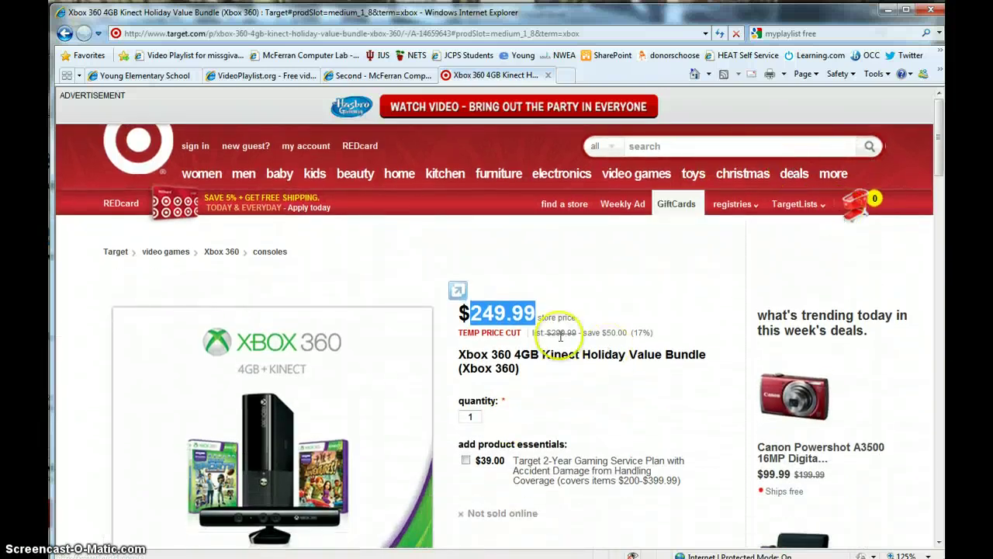
key("ctrl+c")
left_click(887, 10)
key("ctrl+v")
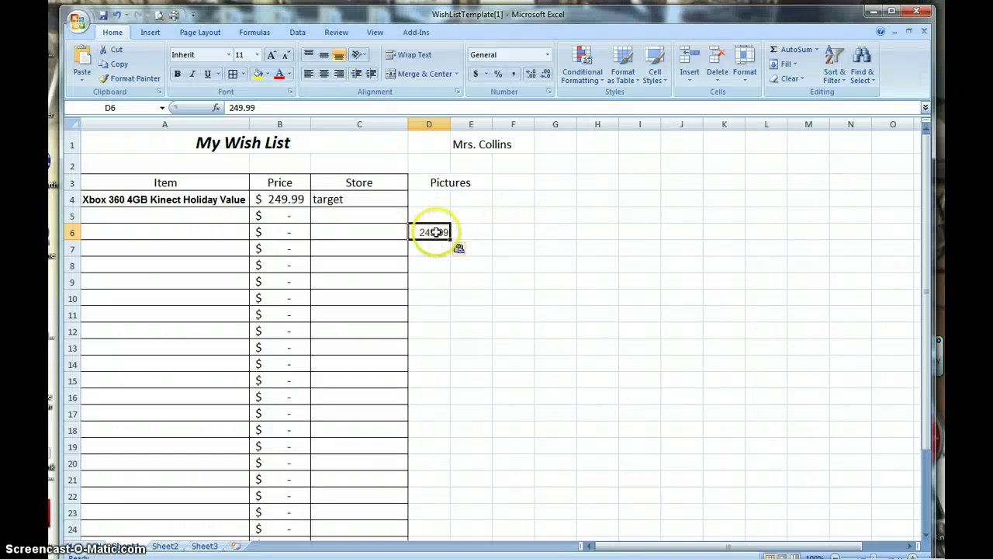
key("Delete")
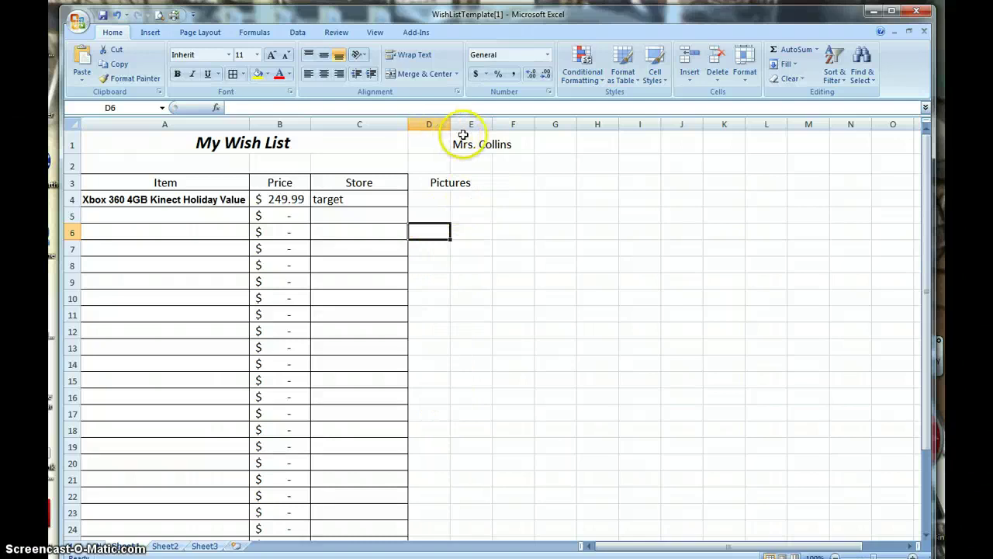
scroll(474, 310, "down", 6)
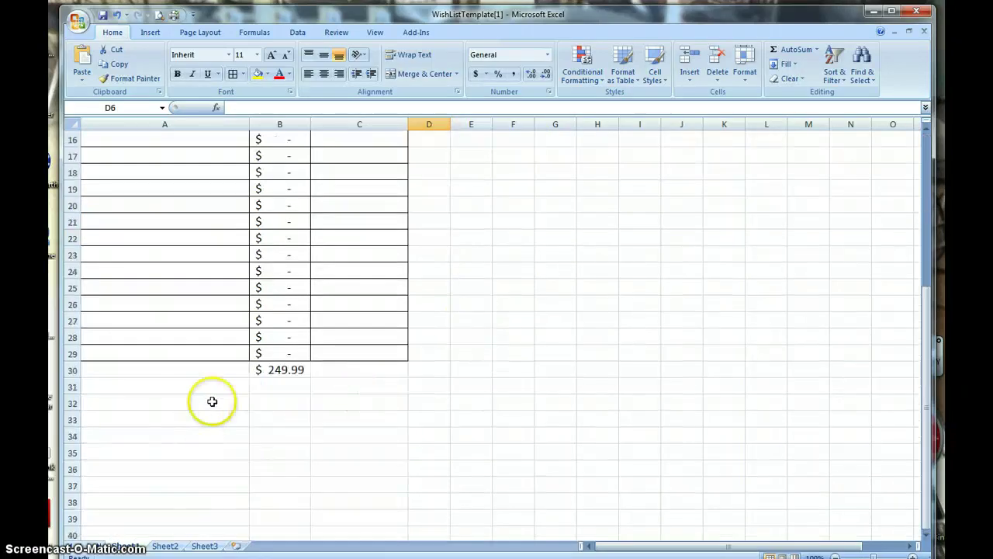
scroll(232, 370, "up", 5)
scroll(239, 352, "down", 2)
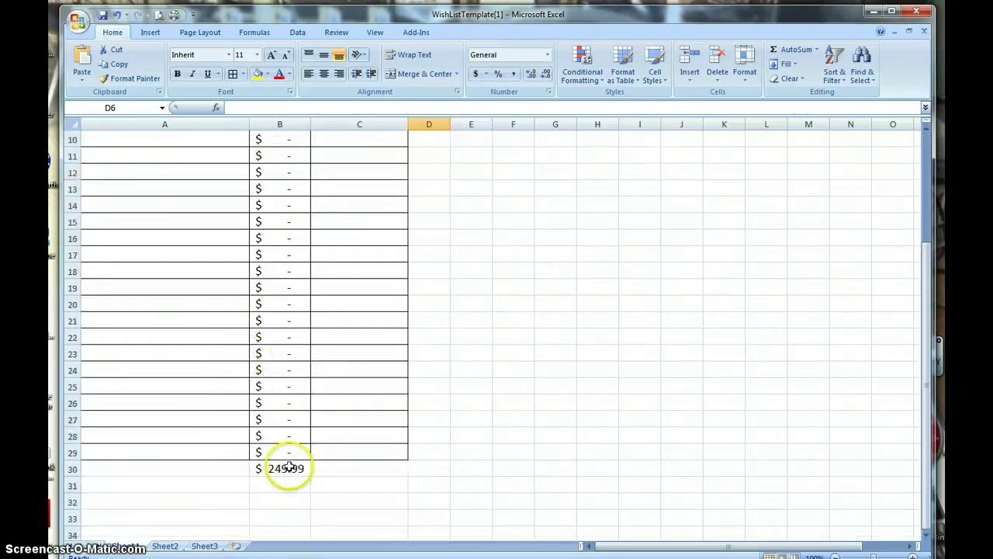
scroll(285, 473, "up", 3)
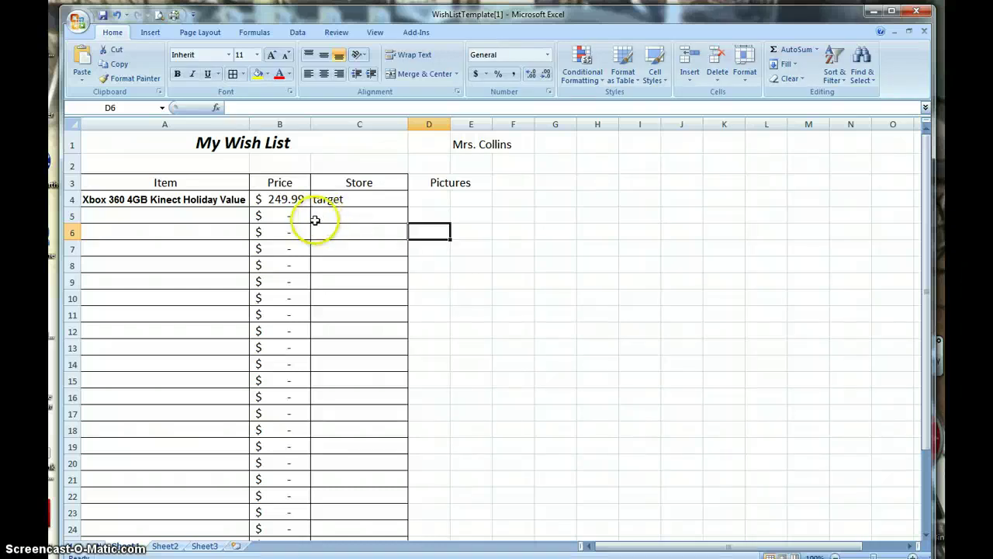
scroll(295, 237, "down", 2)
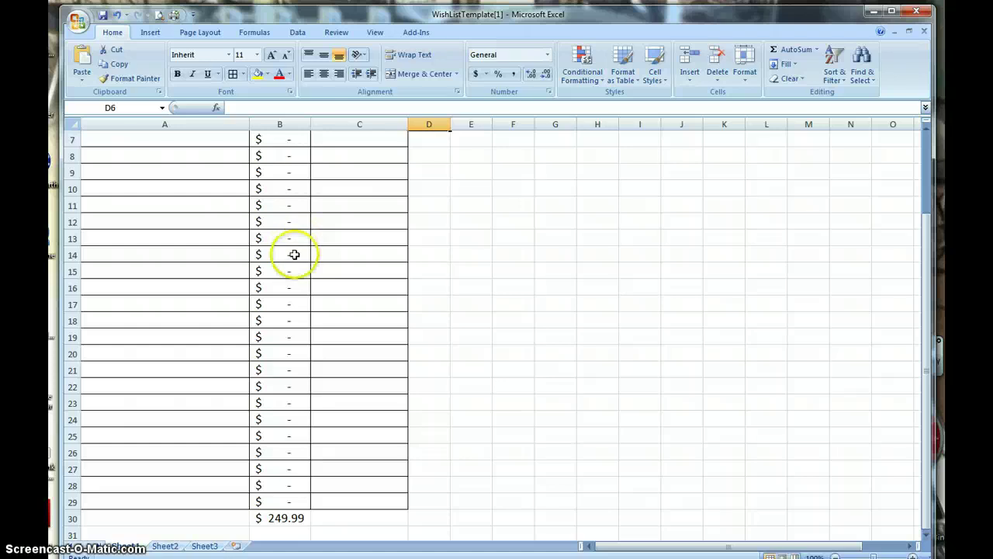
scroll(295, 254, "up", 1)
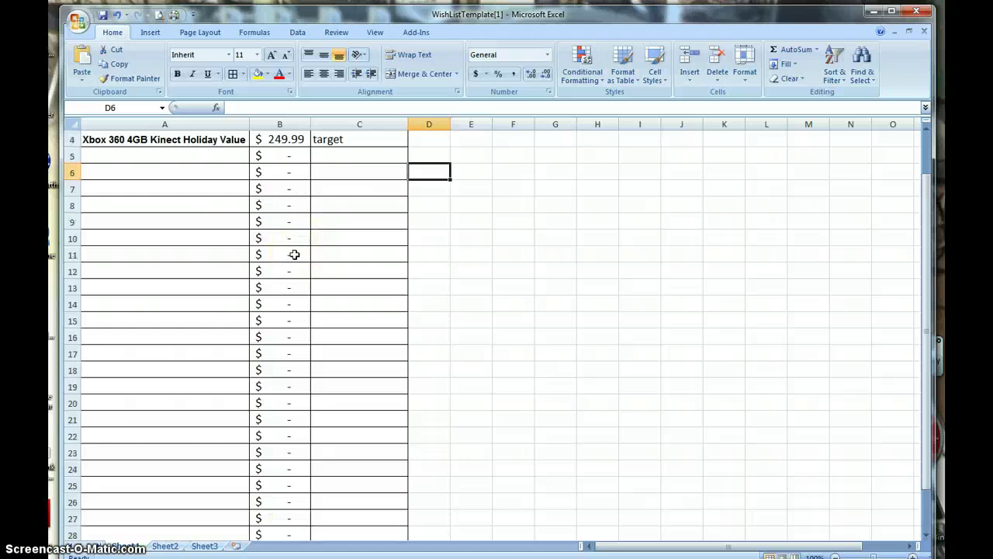
scroll(295, 255, "down", 2)
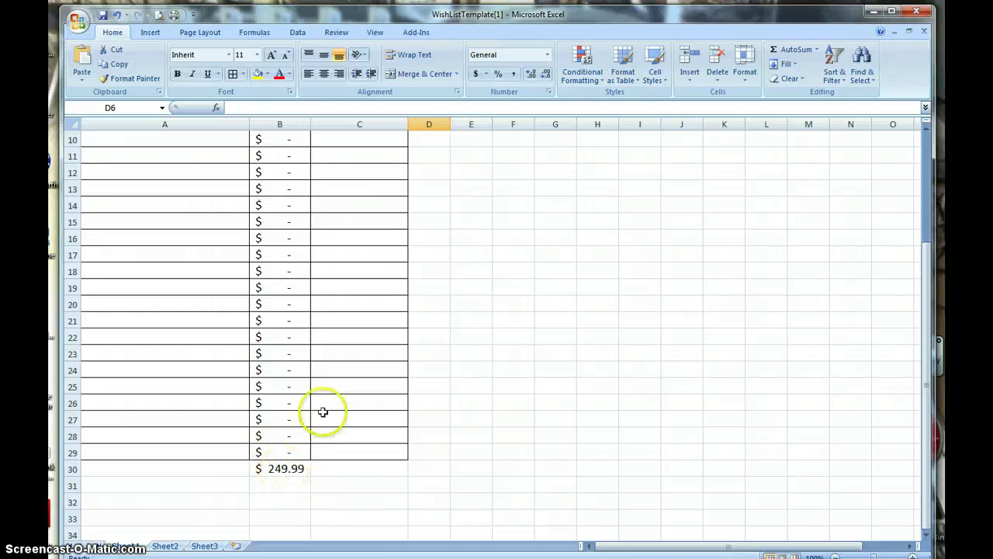
scroll(321, 411, "up", 3)
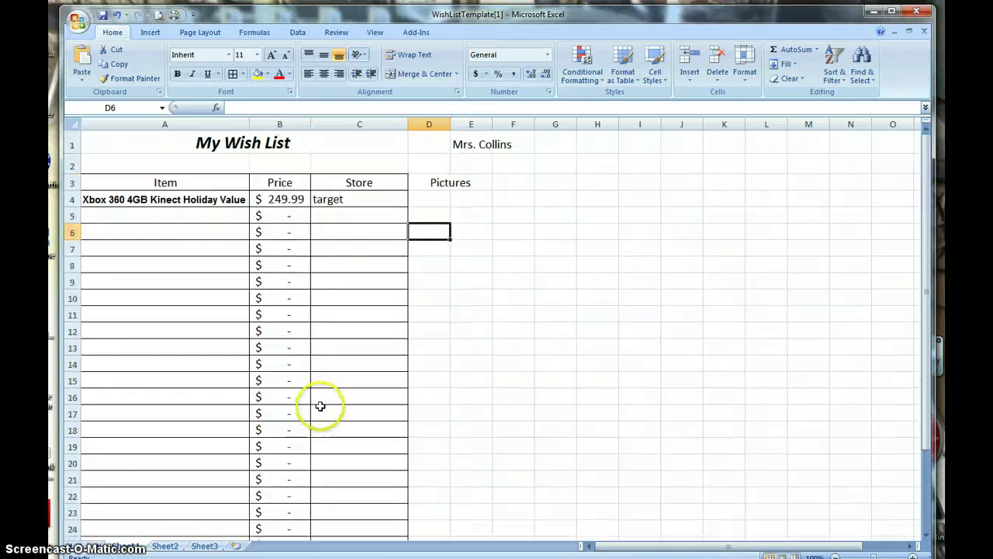
left_click(78, 22)
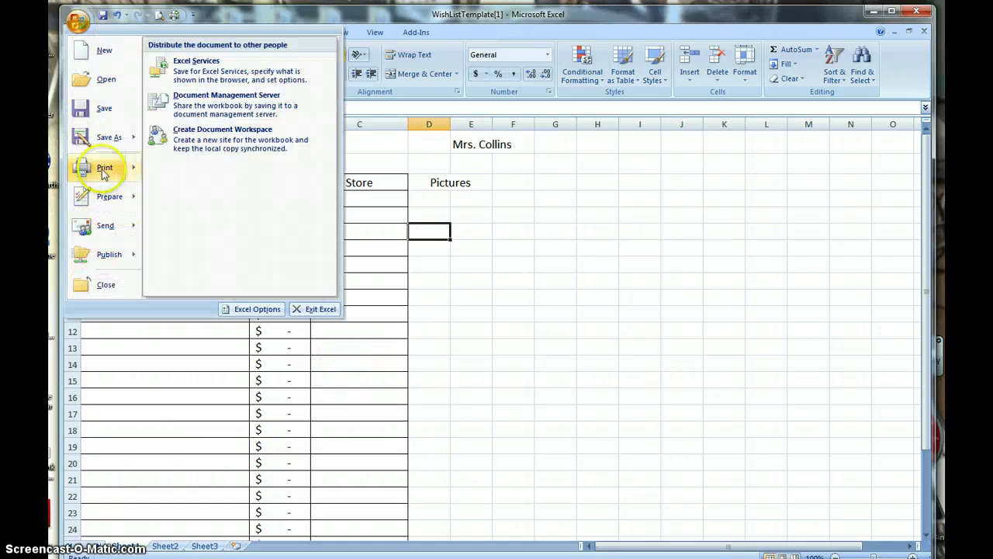
mouse_move(101, 166)
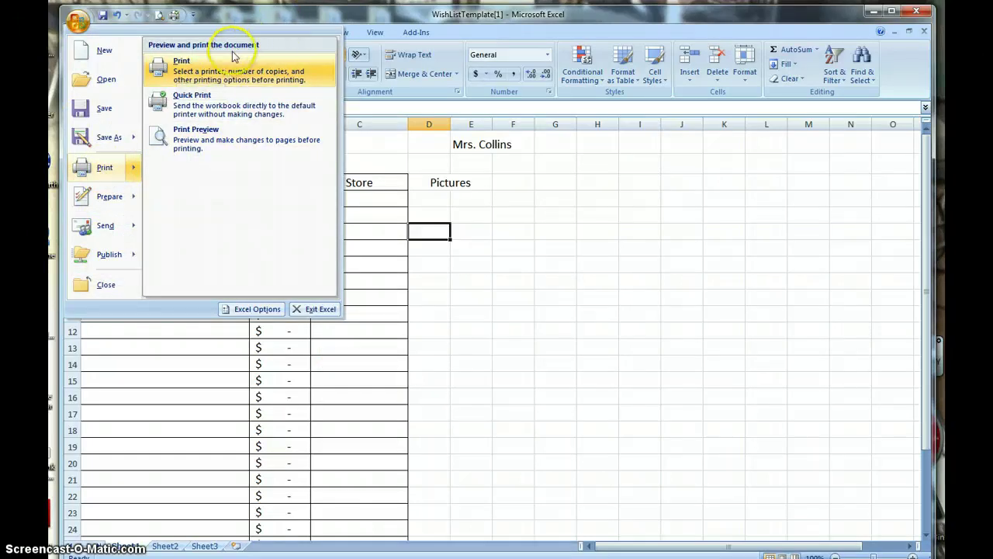
left_click(296, 17)
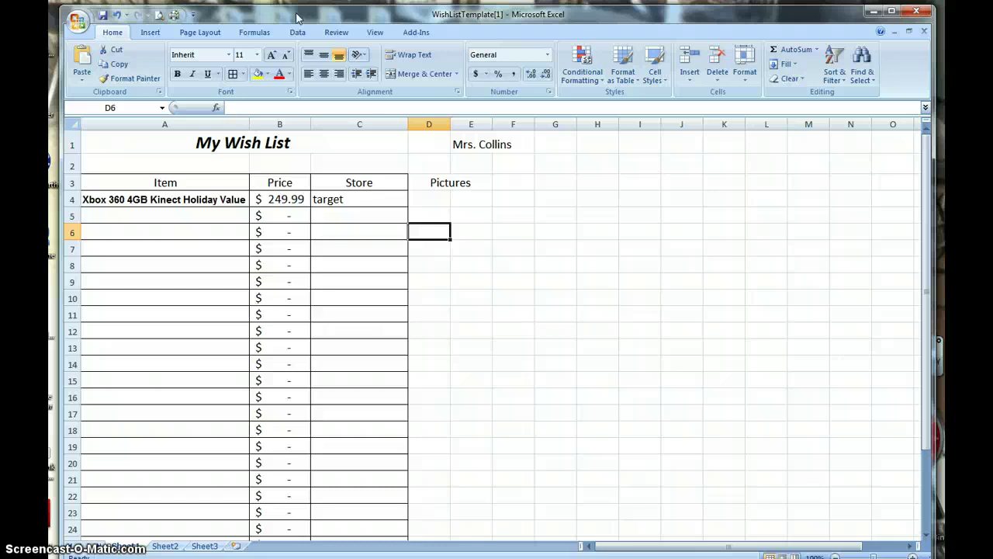
left_click(287, 14)
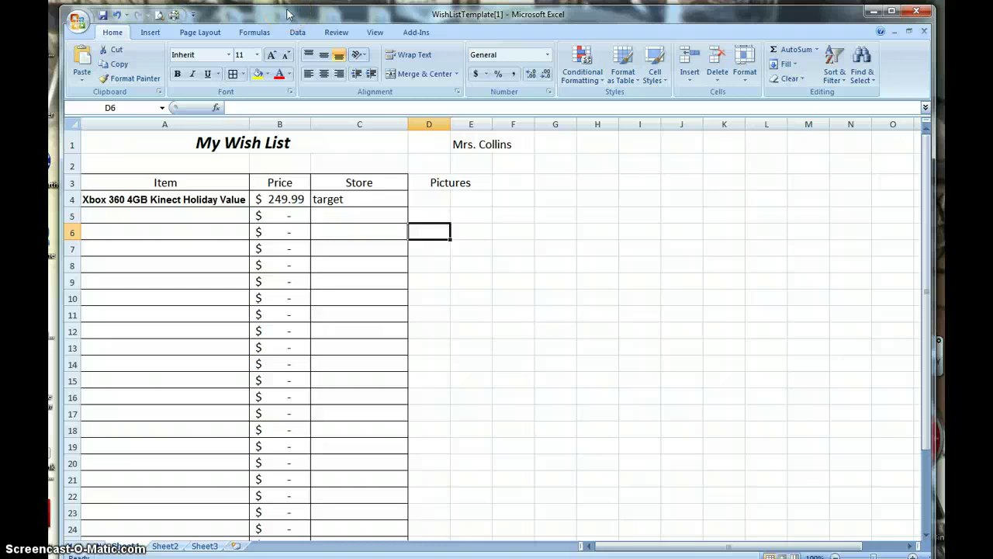